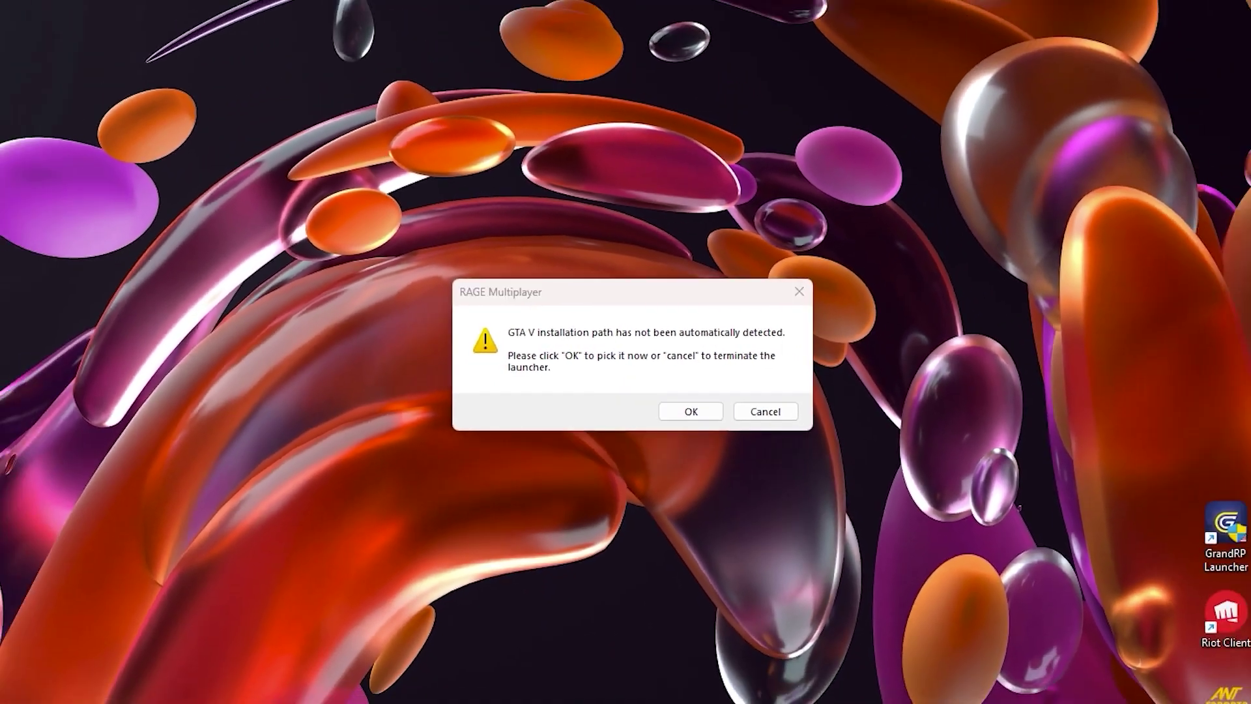
- Search Windows for 'Grand Theft Auto V', correcting the misspelled search term
{"action": "left_click", "coordinate": [514, 688]}
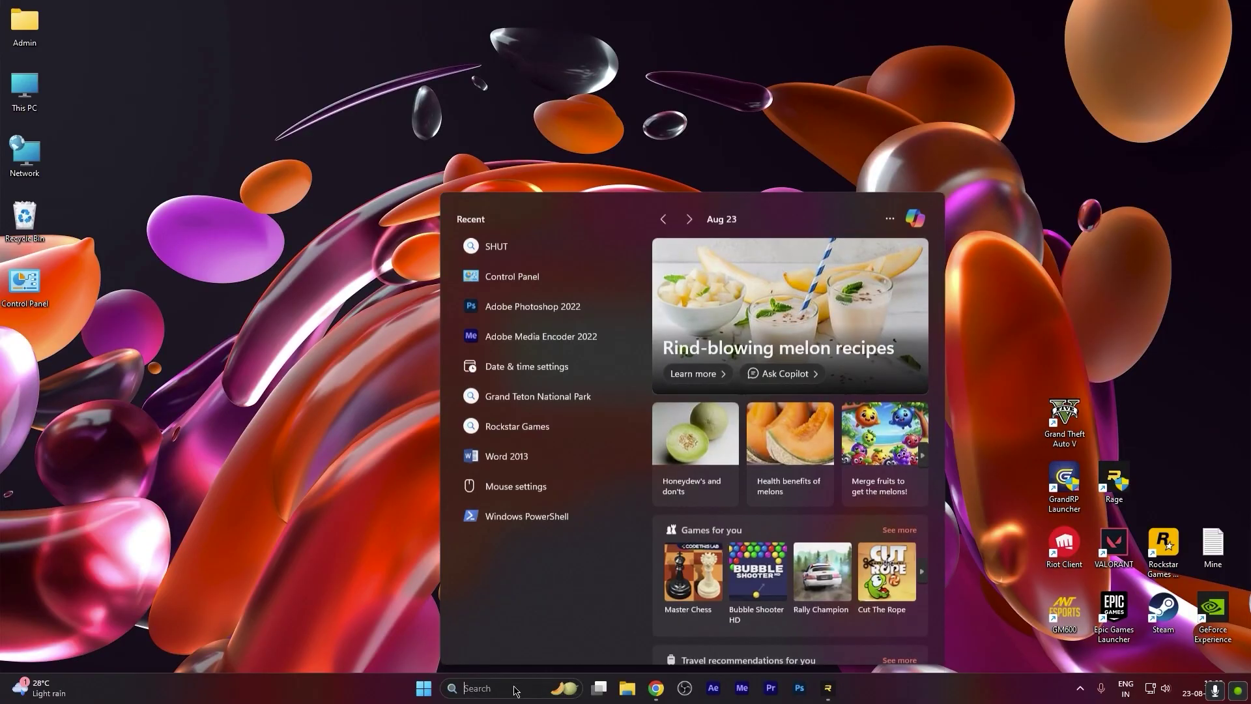
{"action": "type", "text": "GTA"}
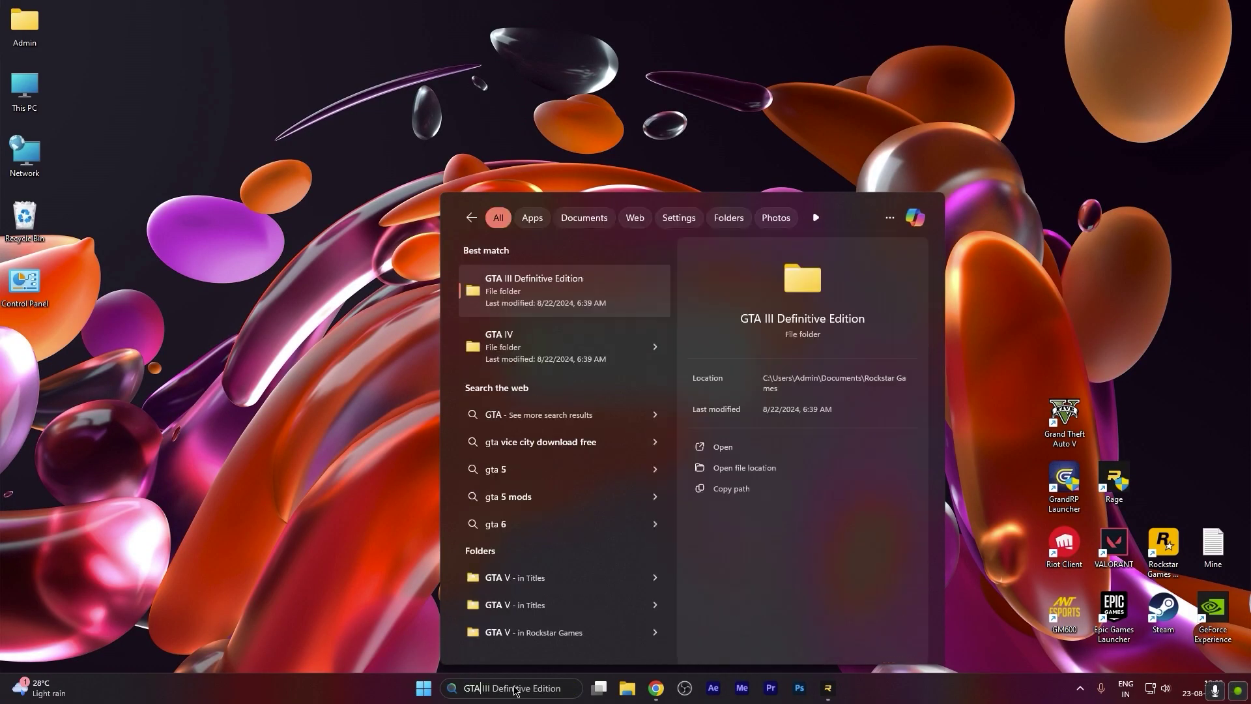
{"action": "type", "text": " 5"}
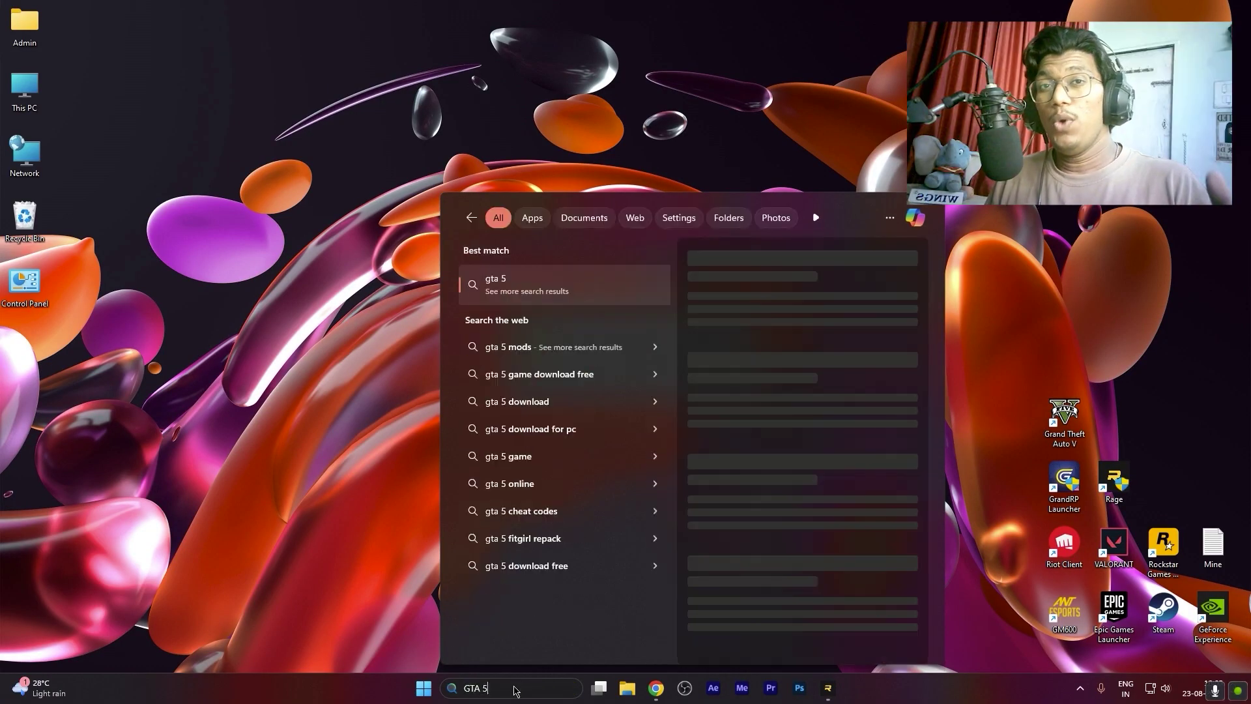
{"action": "key", "text": "BackSpace"}
{"action": "key", "text": "BackSpace"}
{"action": "key", "text": "BackSpace"}
{"action": "key", "text": "BackSpace"}
{"action": "key", "text": "BackSpace"}
{"action": "type", "text": "G"}
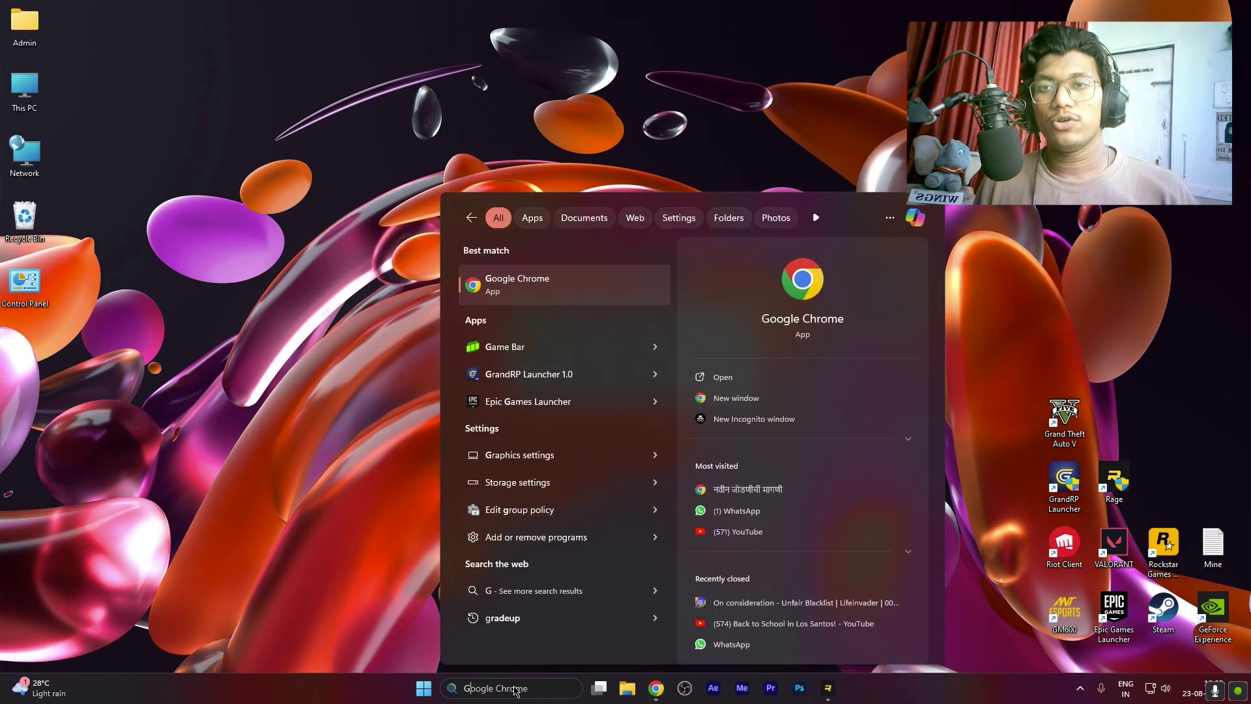
{"action": "type", "text": "rnad"}
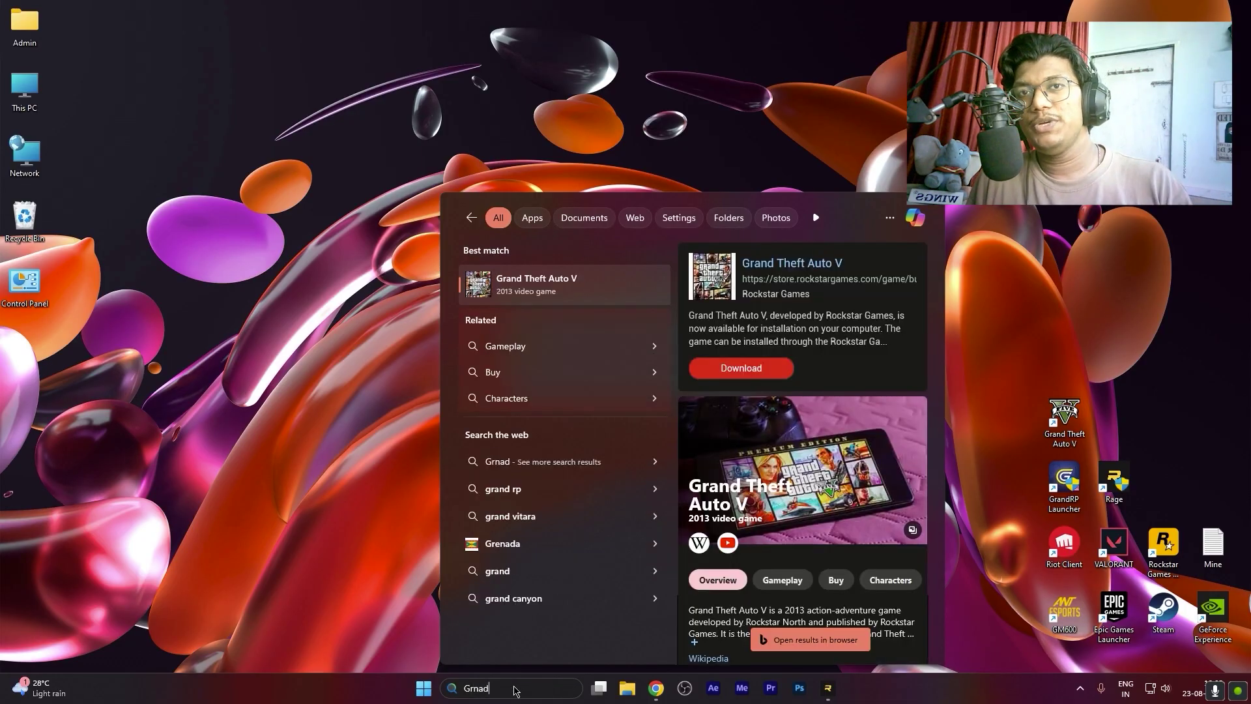
{"action": "key", "text": "BackSpace"}
{"action": "key", "text": "BackSpace"}
{"action": "key", "text": "BackSpace"}
{"action": "type", "text": "andRP Launcher 1.0"}
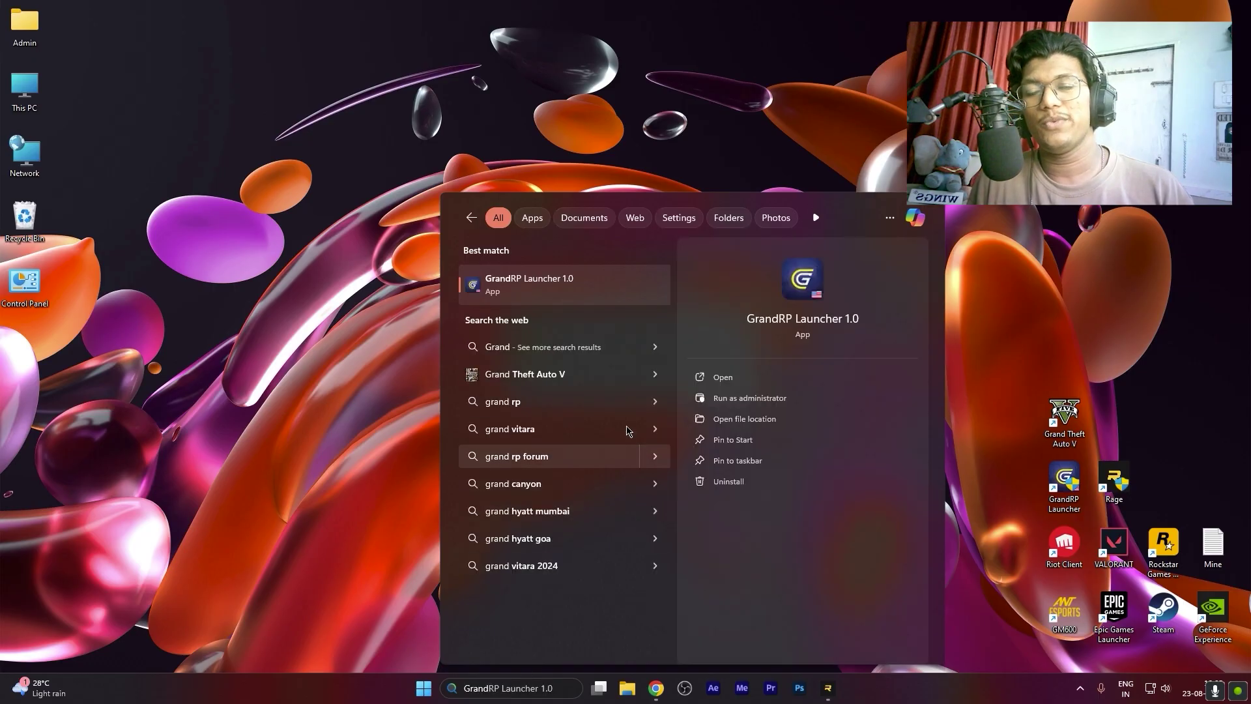
{"action": "left_click", "coordinate": [655, 375]}
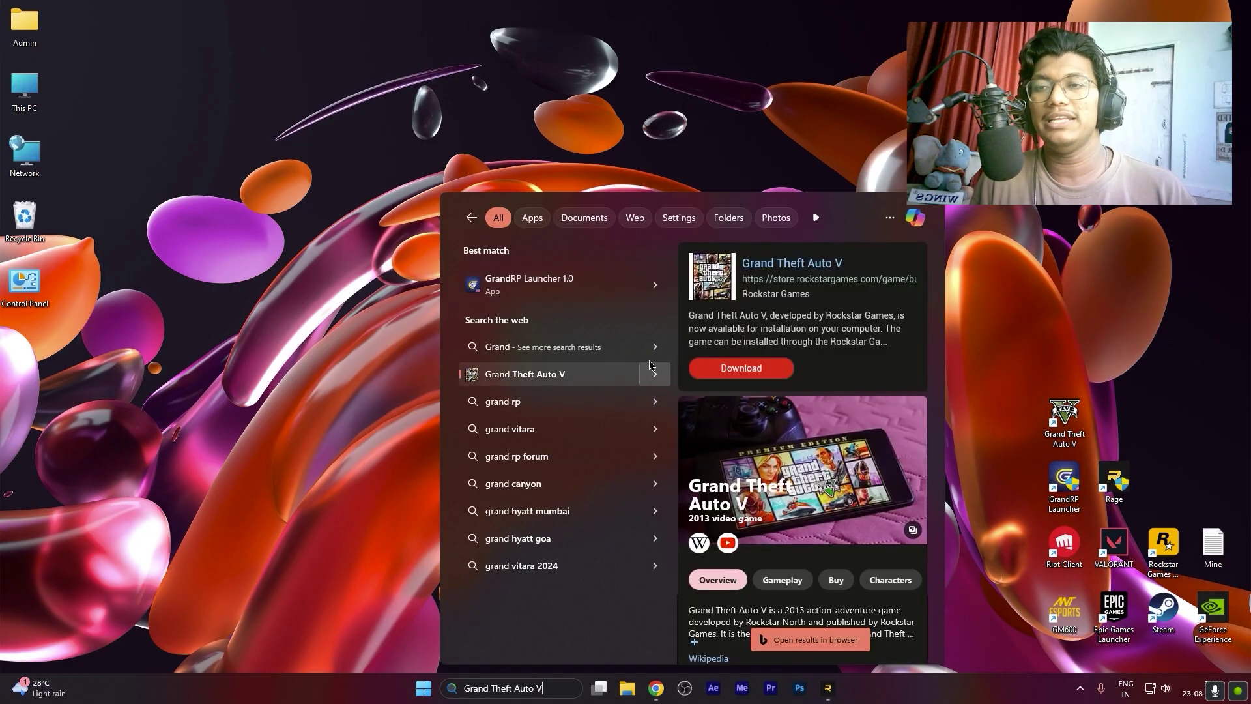
{"action": "left_click", "coordinate": [554, 284]}
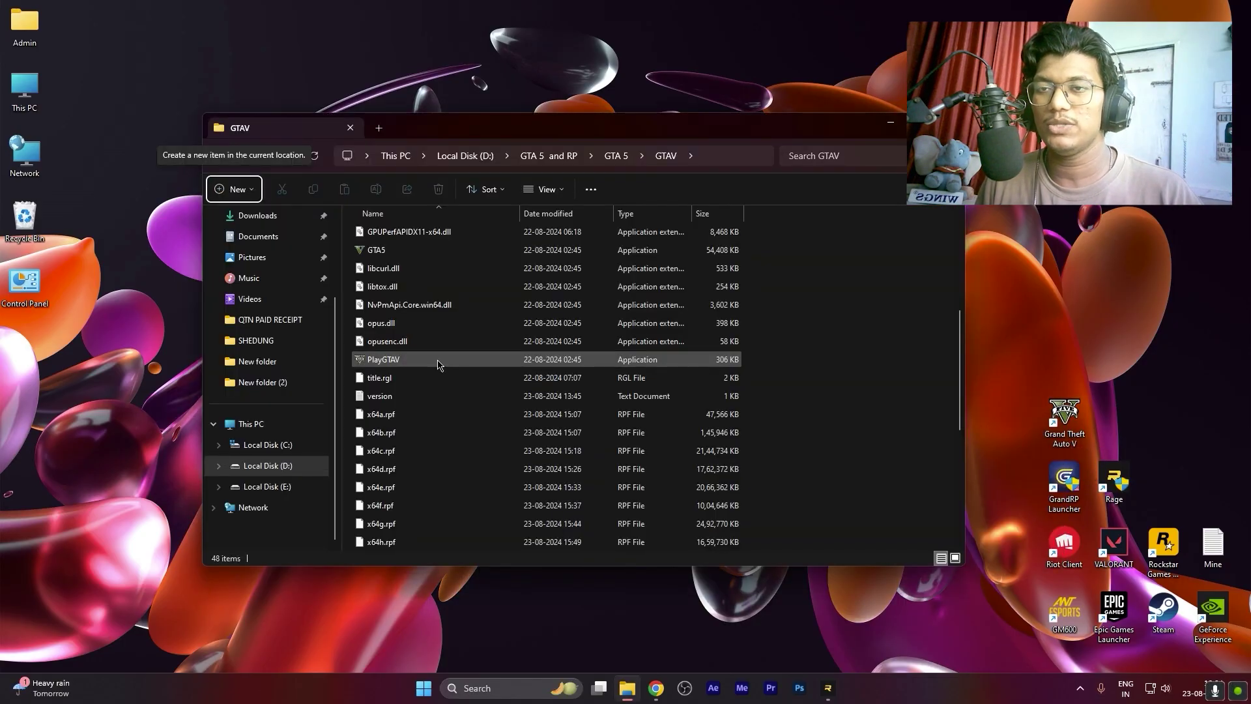
- Scroll through the GTAV folder's files, such as PlayGTAV and GTA5, on drive D
{"action": "mouse_move", "coordinate": [438, 365]}
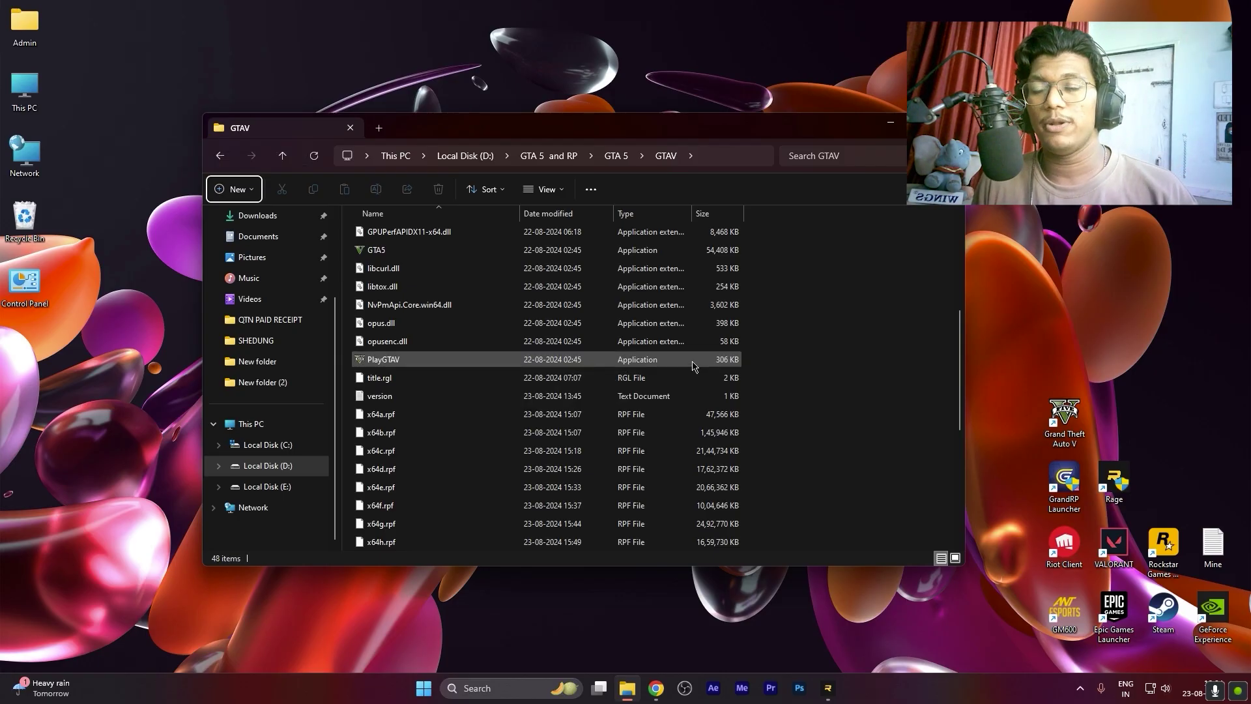
{"action": "scroll", "coordinate": [552, 410], "scroll_direction": "down", "scroll_amount": 5}
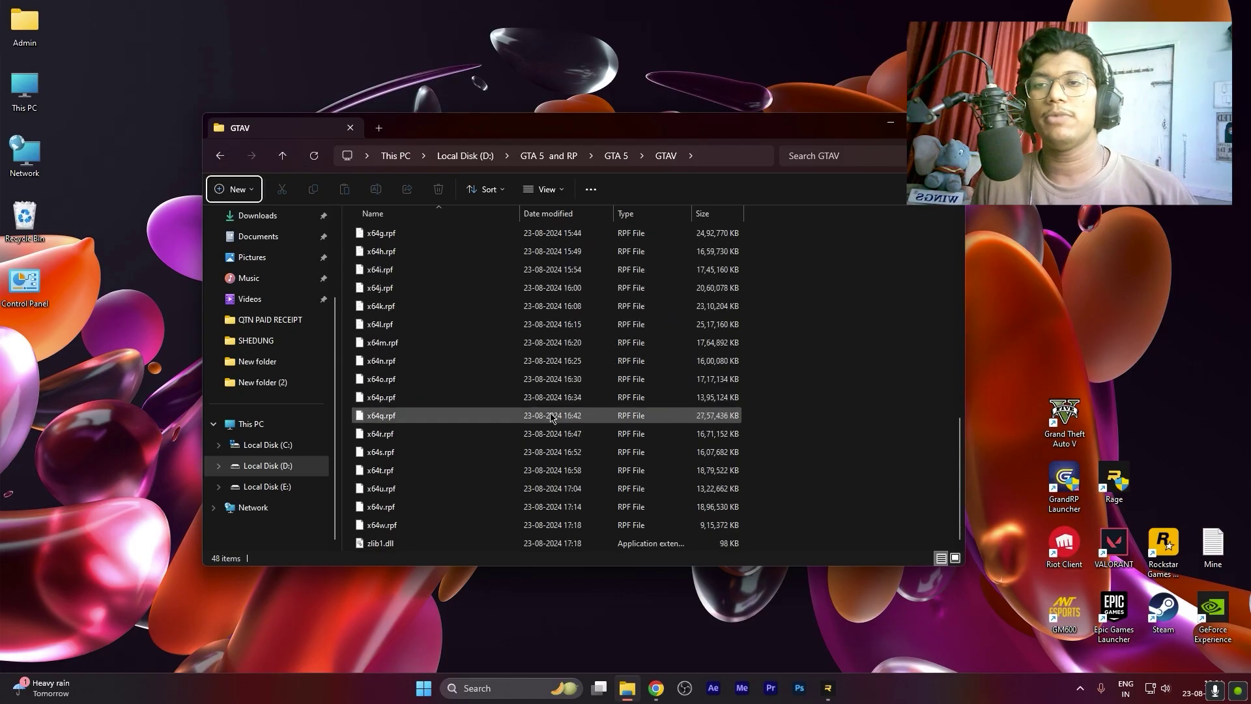
{"action": "scroll", "coordinate": [551, 417], "scroll_direction": "up", "scroll_amount": 7}
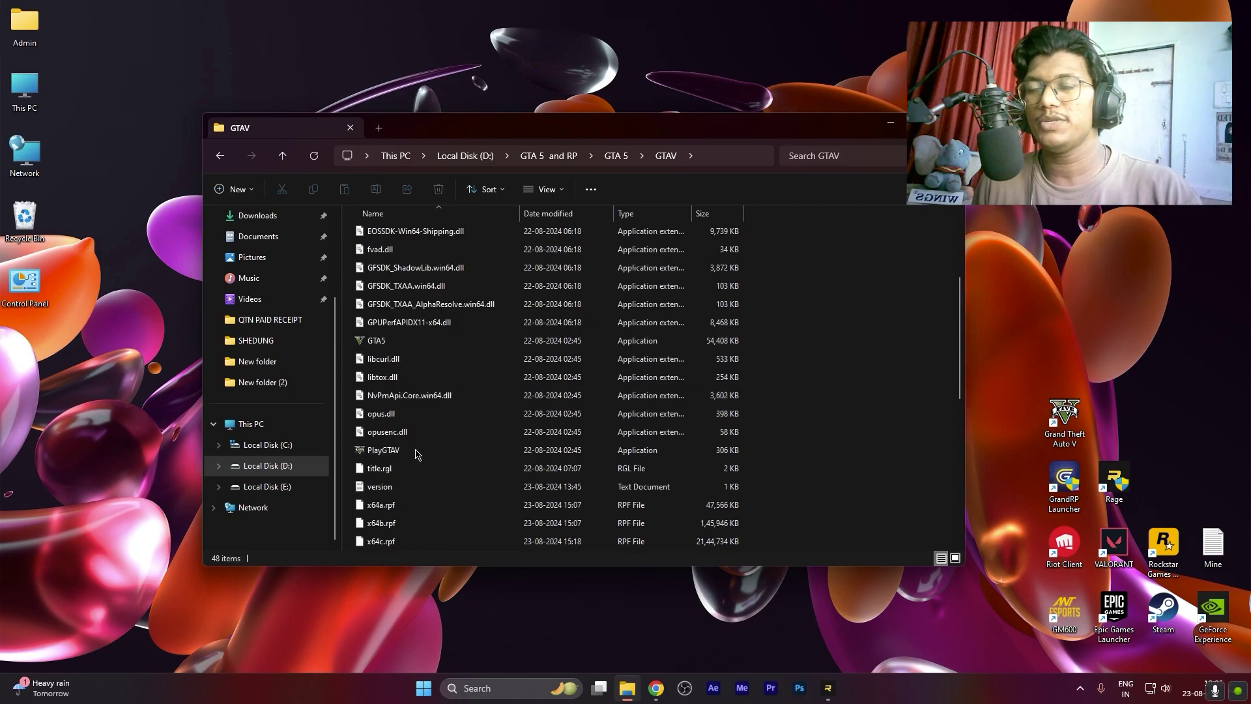
{"action": "right_click", "coordinate": [417, 454]}
{"action": "left_click", "coordinate": [376, 456]}
{"action": "right_click", "coordinate": [417, 454]}
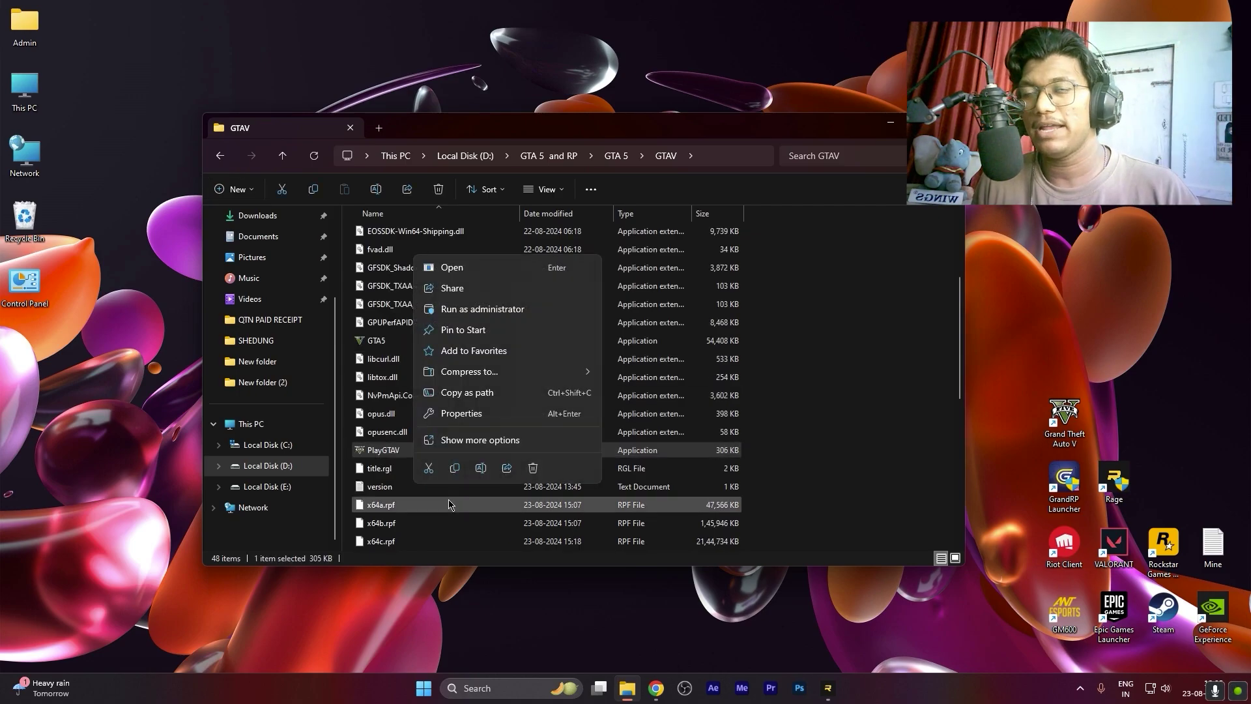
{"action": "left_click", "coordinate": [461, 413]}
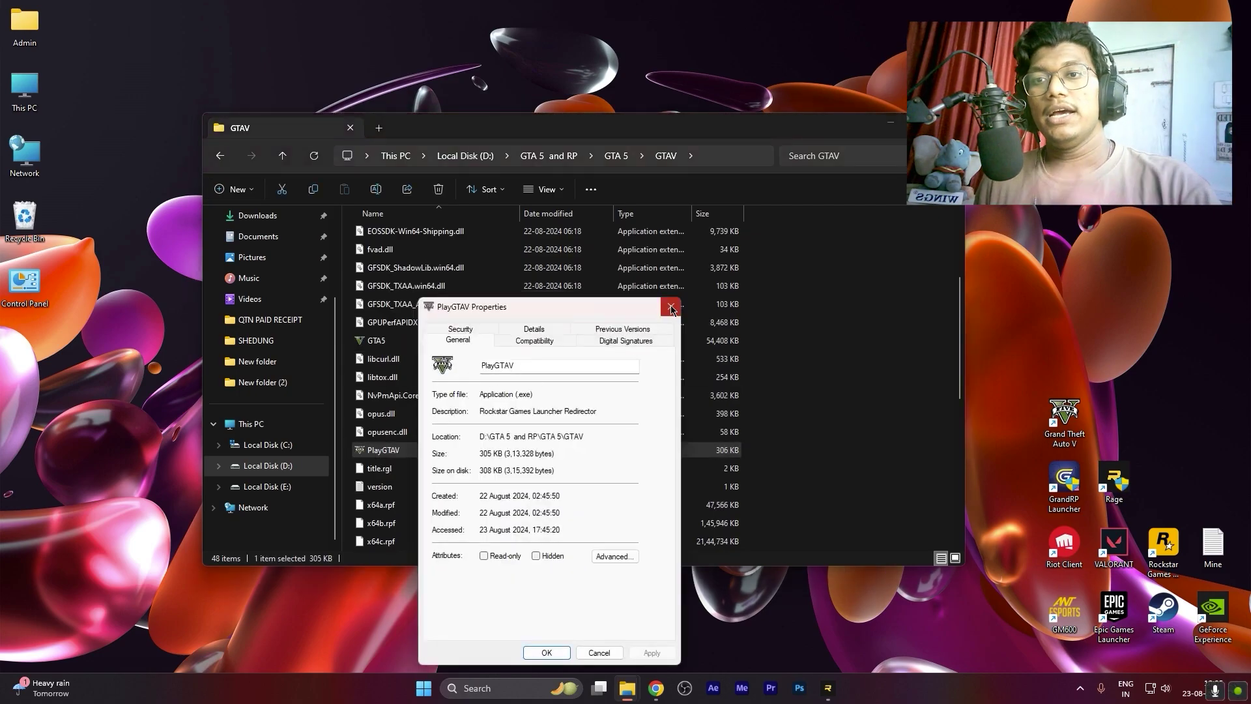
{"action": "left_click", "coordinate": [670, 307]}
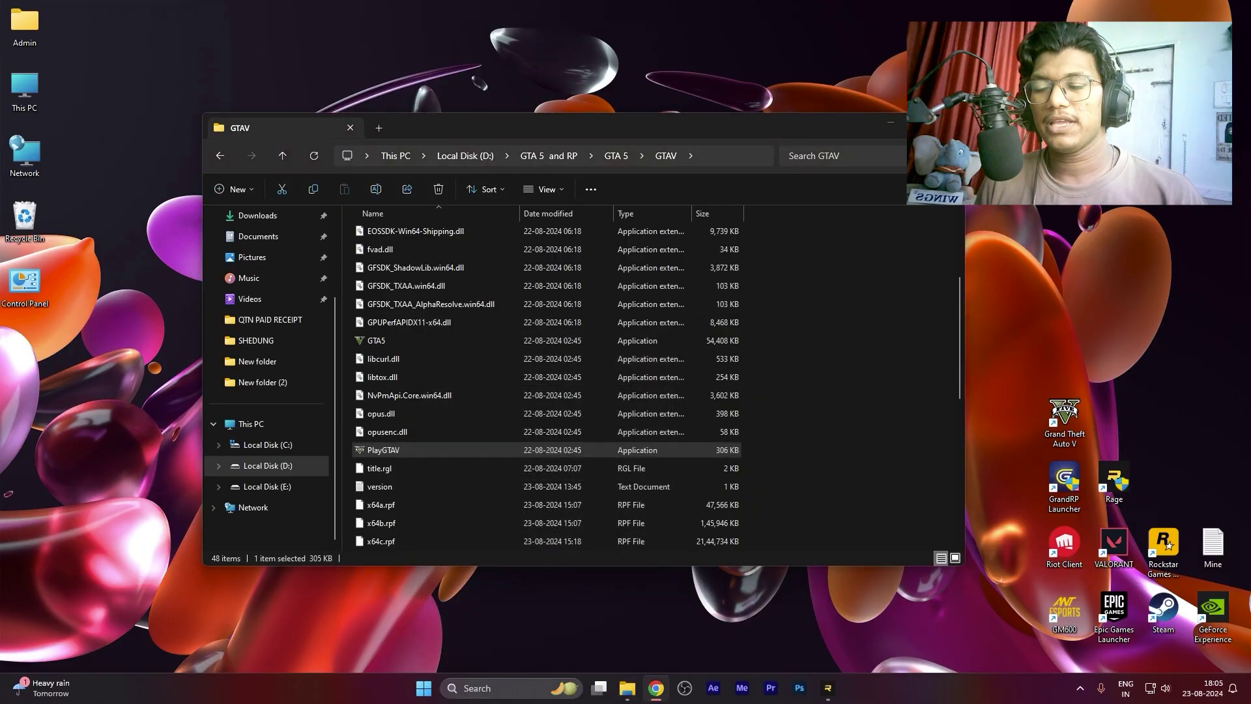
{"action": "right_click", "coordinate": [404, 345]}
{"action": "key", "text": "Escape"}
{"action": "right_click", "coordinate": [404, 345]}
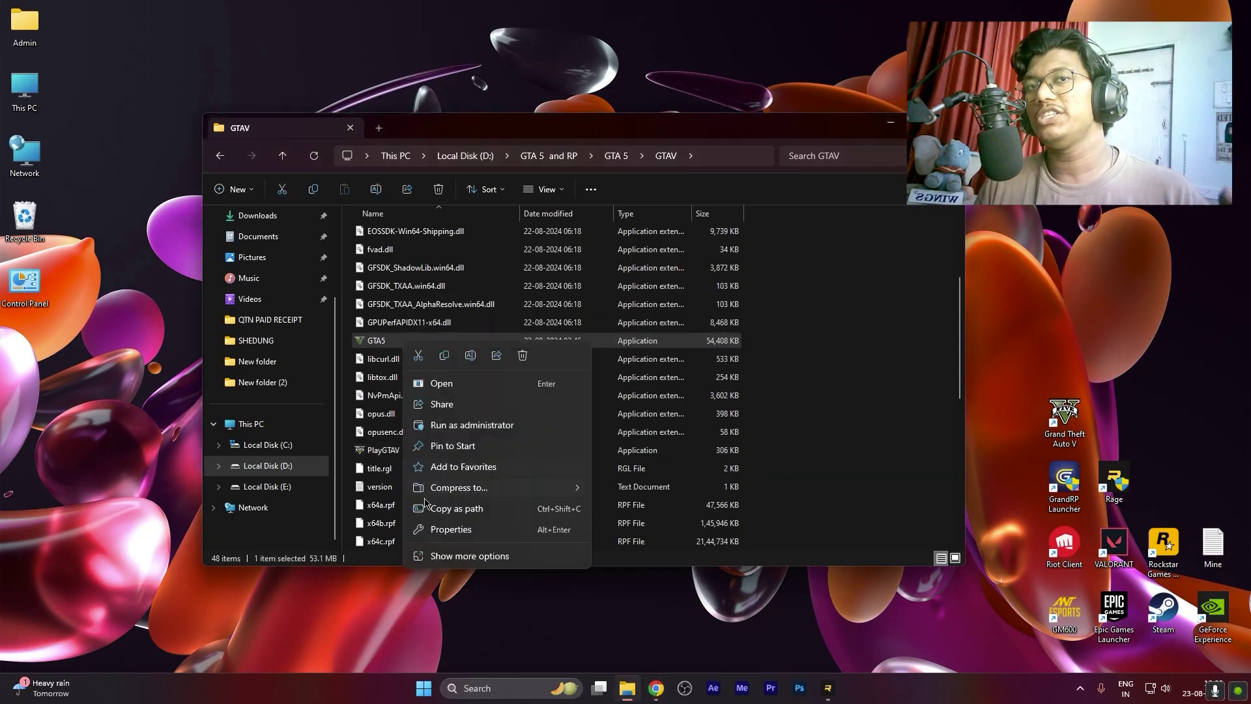
{"action": "left_click", "coordinate": [448, 530]}
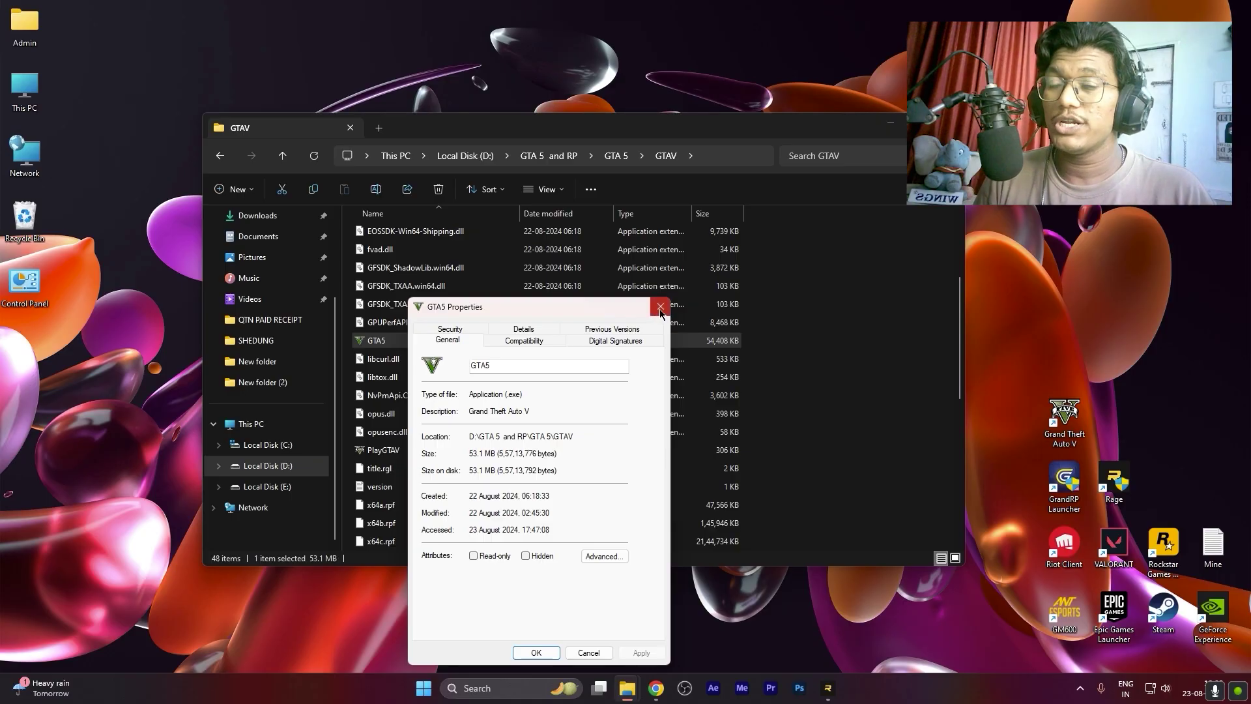
{"action": "left_click", "coordinate": [661, 306]}
- Return to the RAGE Multiplayer prompt and choose to set the game path now
{"action": "left_click", "coordinate": [424, 450]}
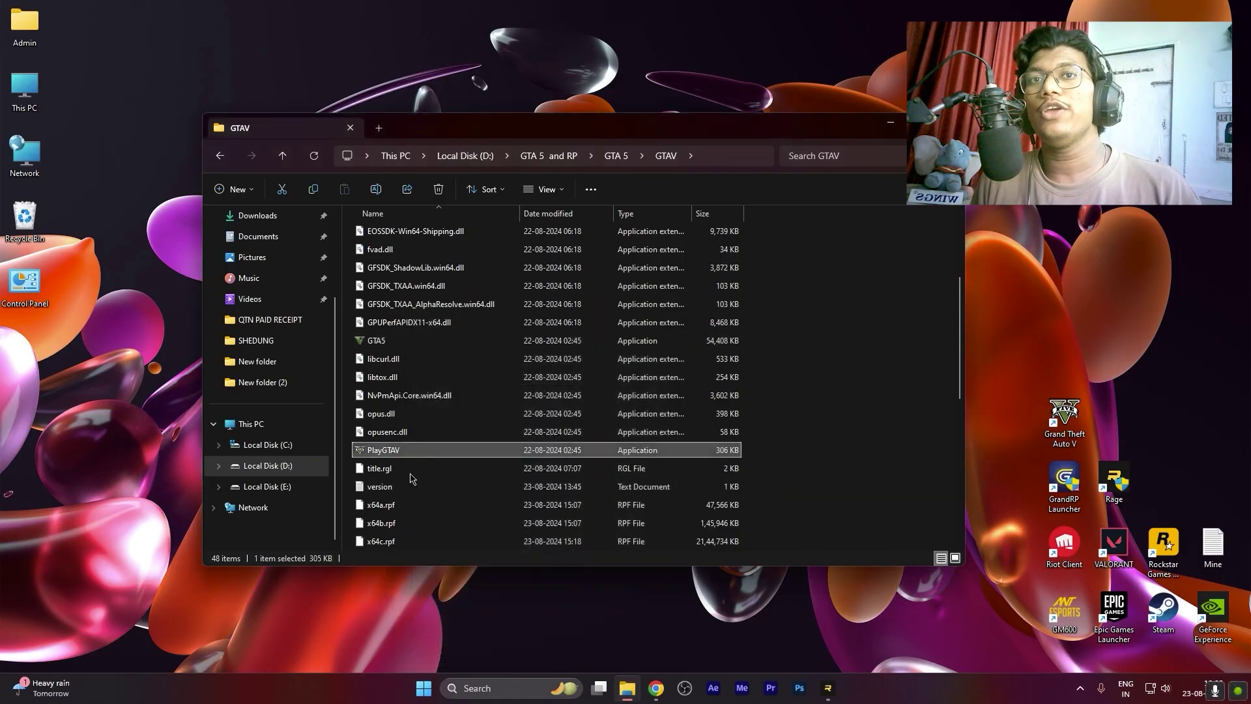
{"action": "left_click", "coordinate": [737, 156]}
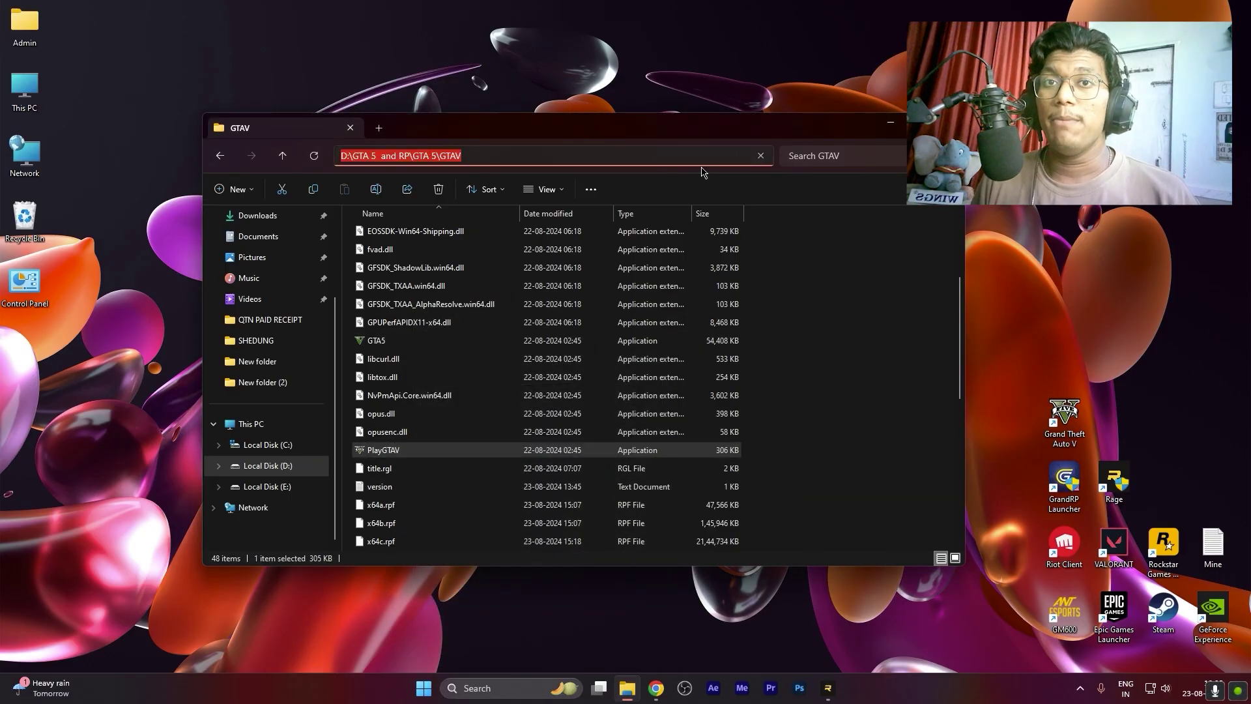
{"action": "key", "text": "alt+Tab"}
{"action": "key", "text": "Escape"}
{"action": "key", "text": "alt+Tab"}
{"action": "key", "text": "Tab"}
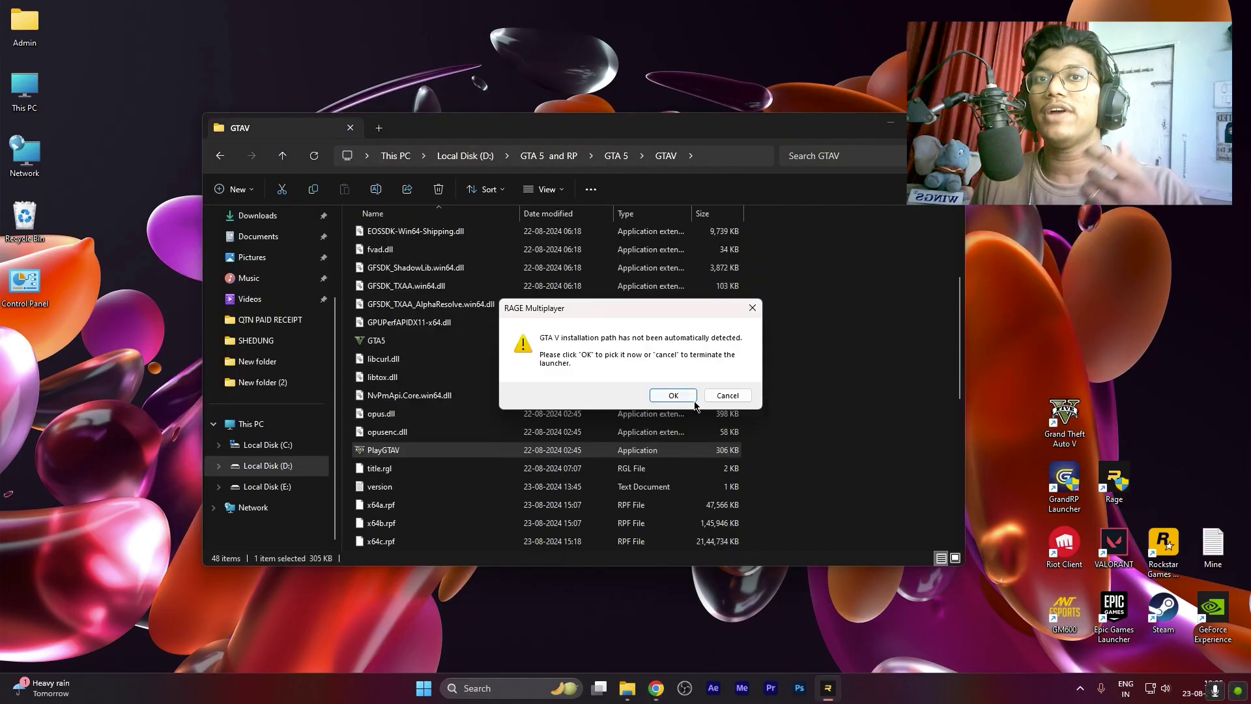
{"action": "left_click", "coordinate": [674, 395]}
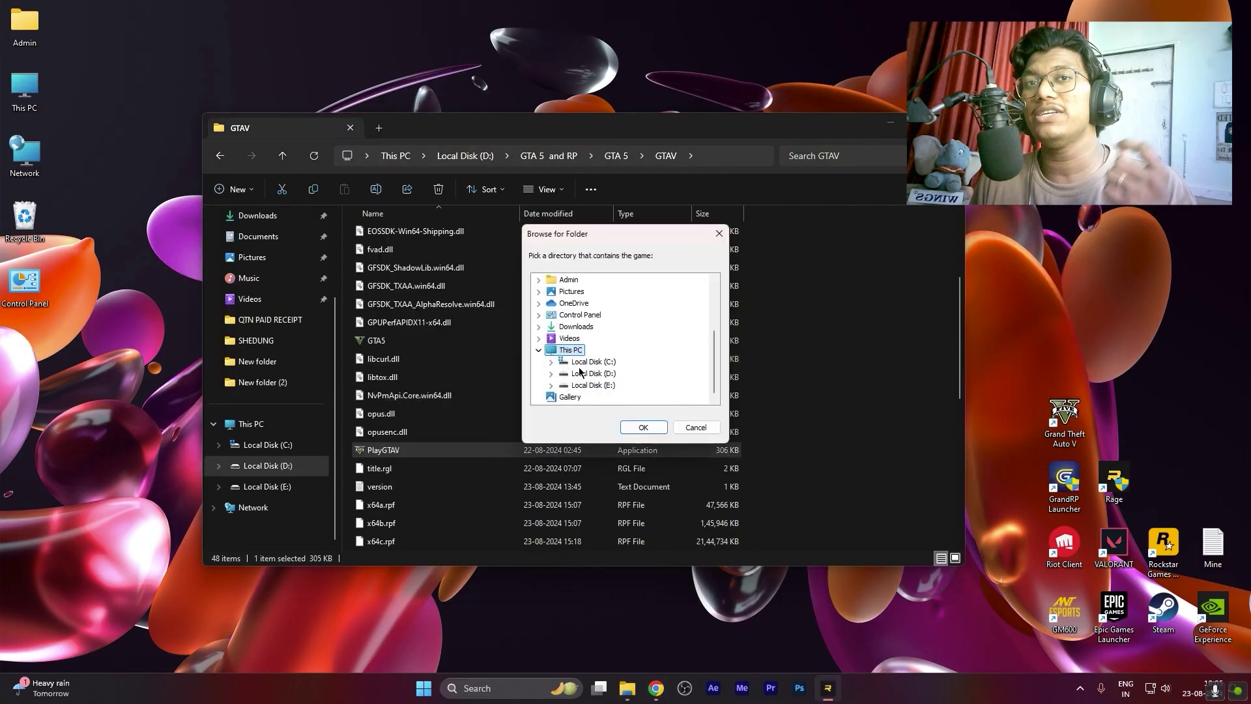
- In Browse for Folder, expand Local Disk (D:) > GTA 5 and RP > GTA 5 and select GTAV
{"action": "left_click", "coordinate": [575, 374]}
{"action": "left_click", "coordinate": [551, 374]}
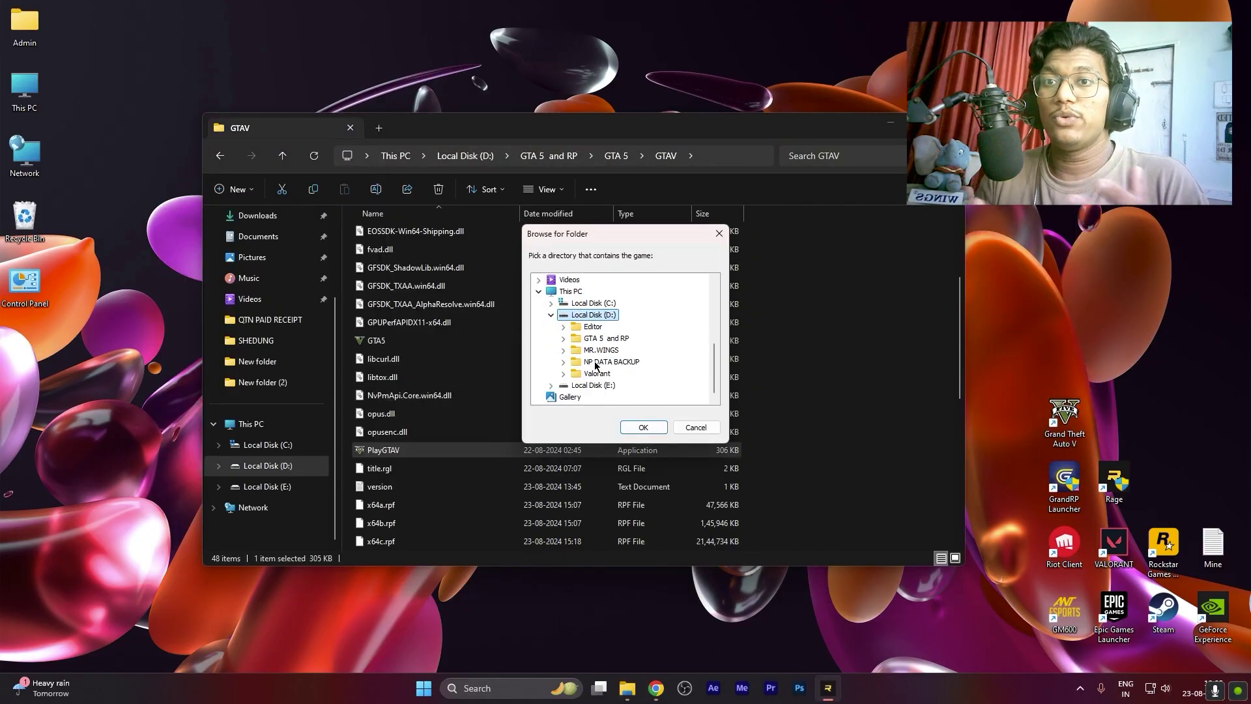
{"action": "left_click", "coordinate": [596, 352]}
{"action": "double_click", "coordinate": [592, 340]}
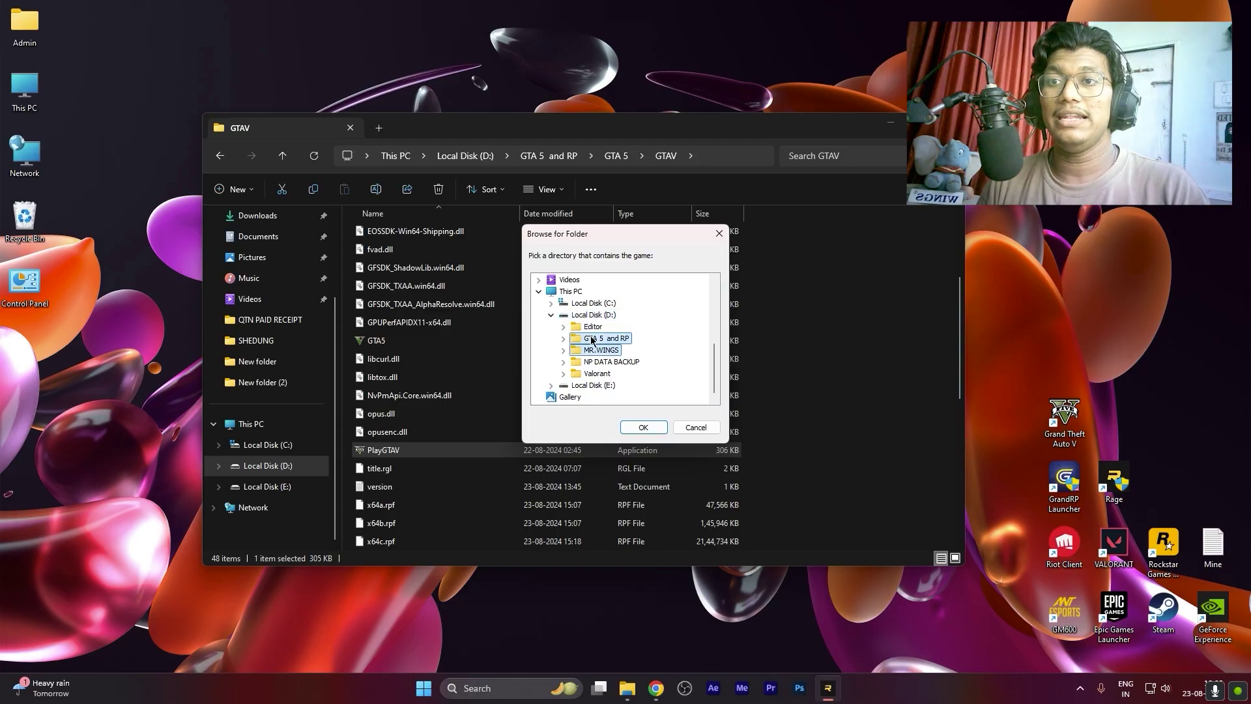
{"action": "double_click", "coordinate": [604, 362]}
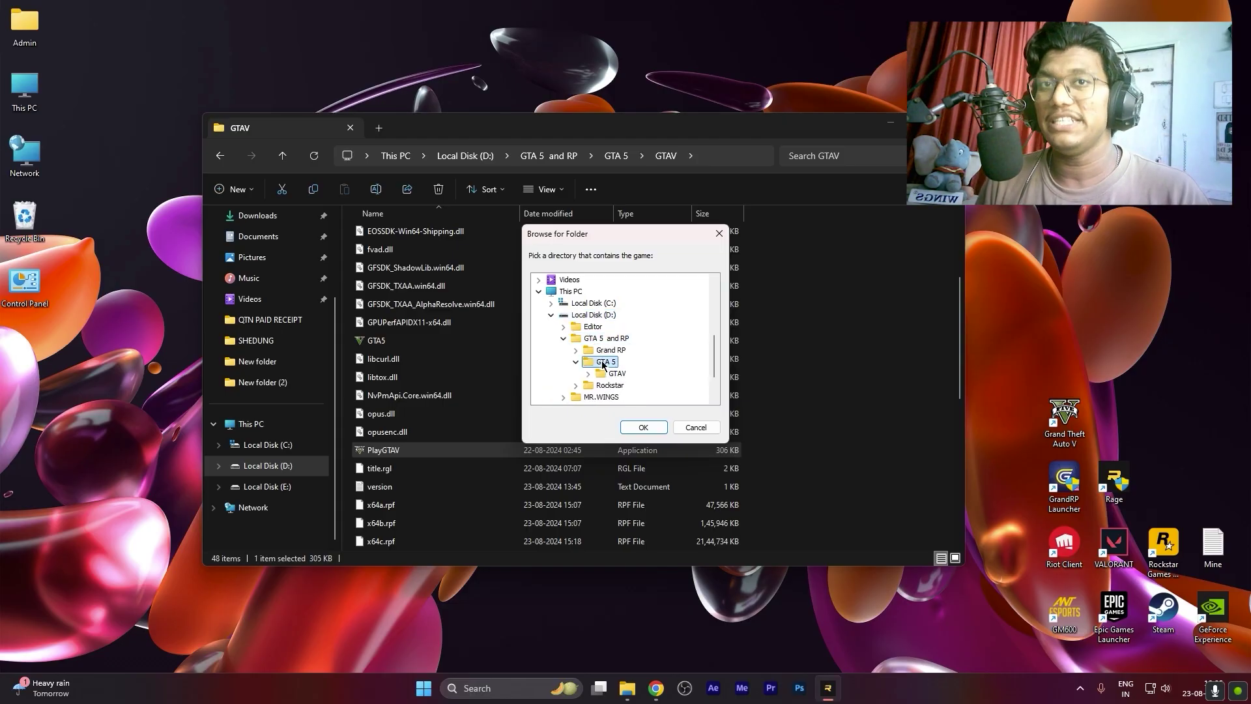
{"action": "double_click", "coordinate": [604, 337]}
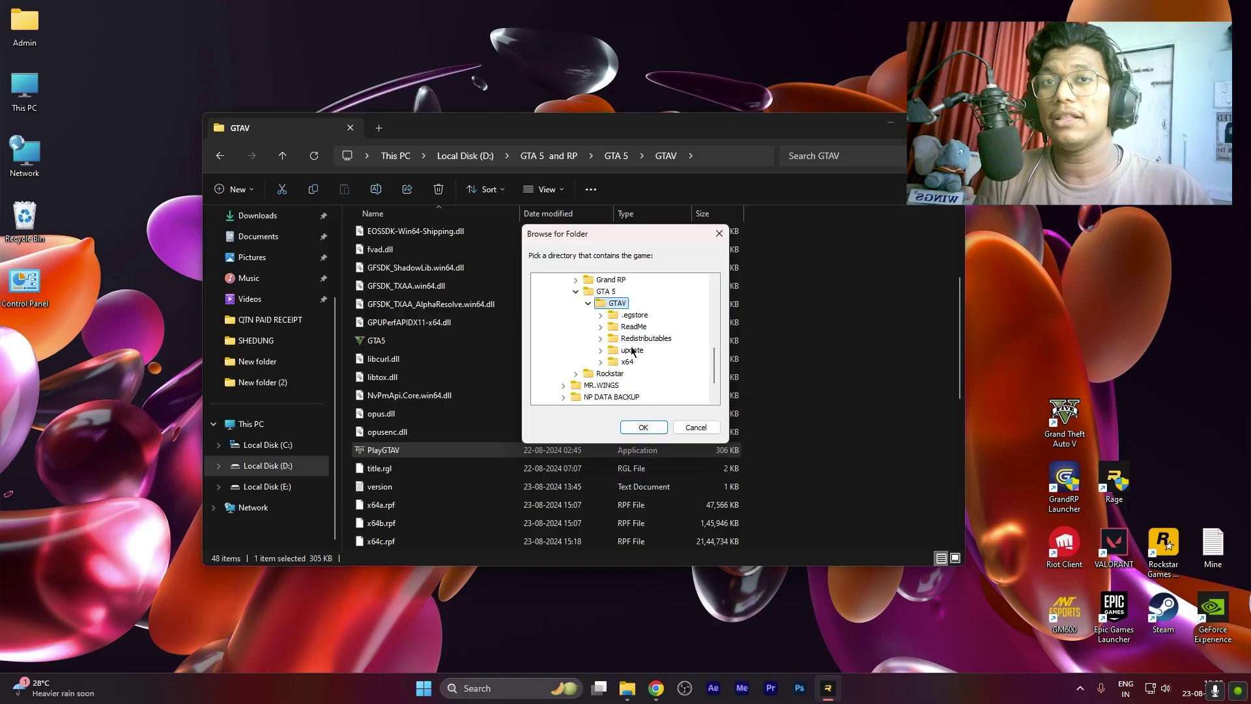
- Check the GTAV folder's contents in Explorer, then go back to the folder picker
{"action": "key", "text": "Return"}
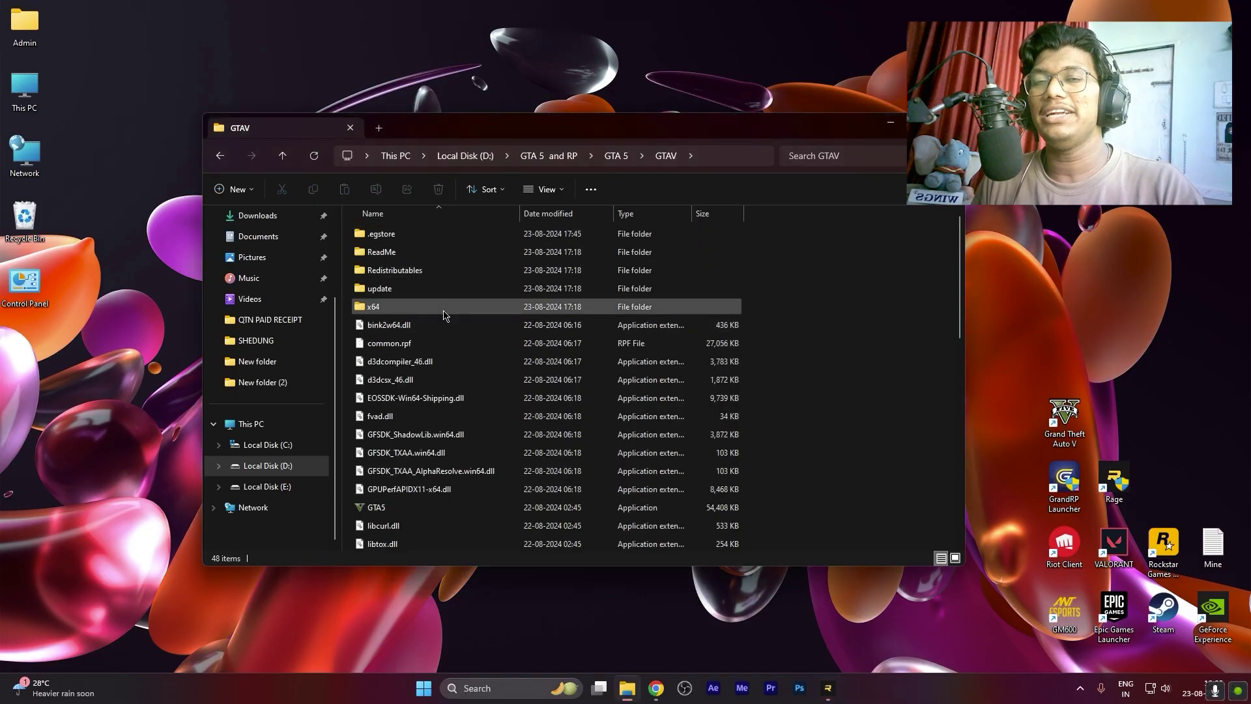
{"action": "left_click", "coordinate": [618, 159]}
{"action": "double_click", "coordinate": [456, 234]}
{"action": "key", "text": "alt+Tab"}
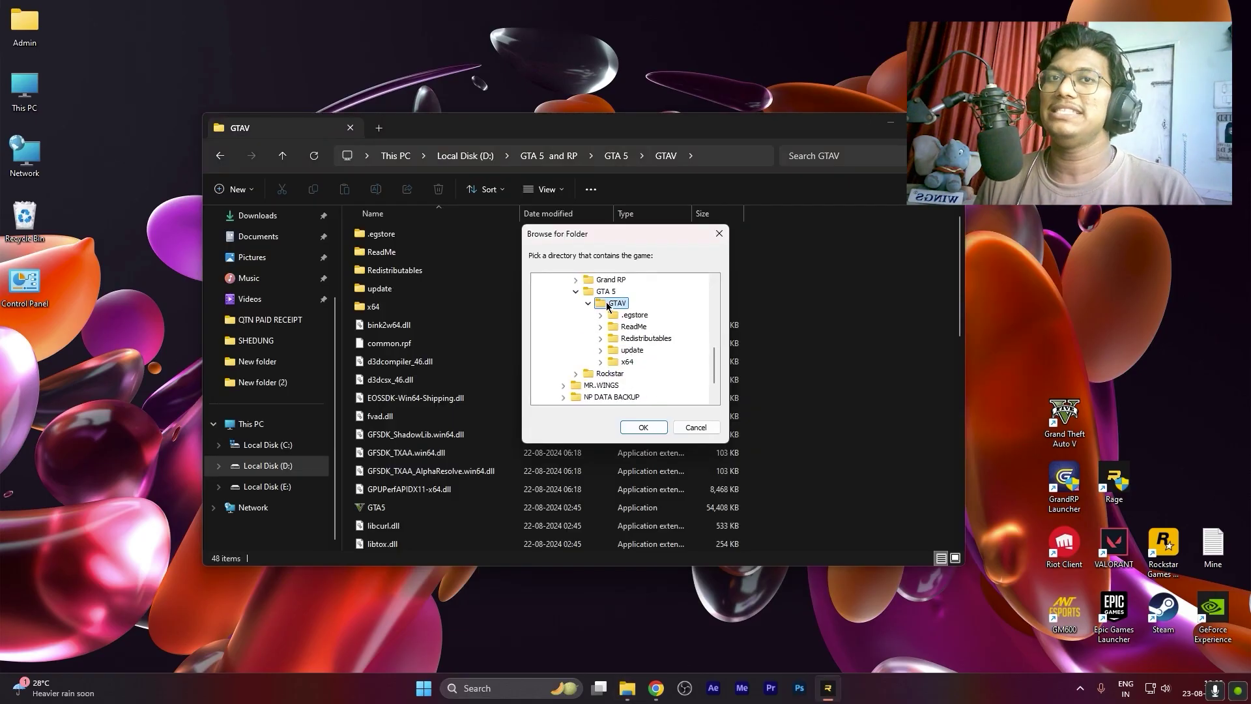
- Confirm GTAV as the game folder so the launcher starts establishing a connection
{"action": "left_click", "coordinate": [644, 428]}
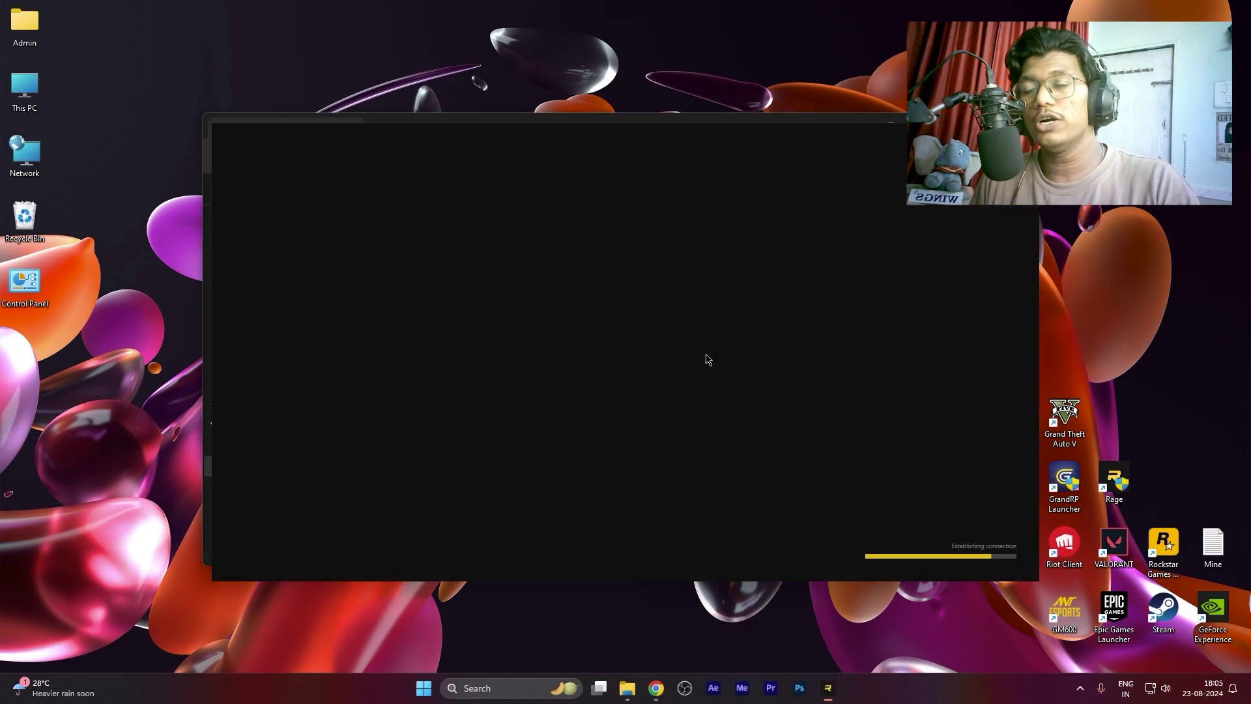